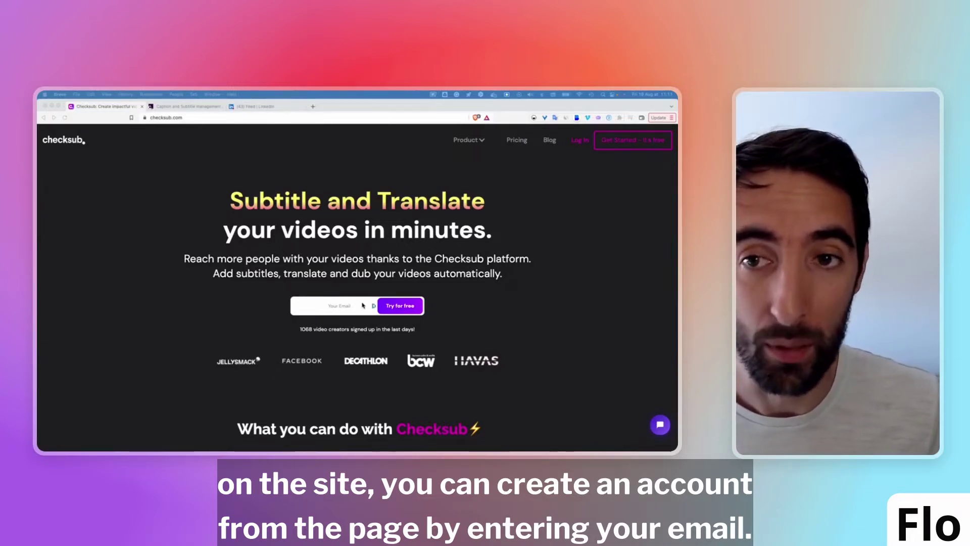
Step: Go to the Caption and Subtitle manager dashboard and start a new project
left_click(178, 109)
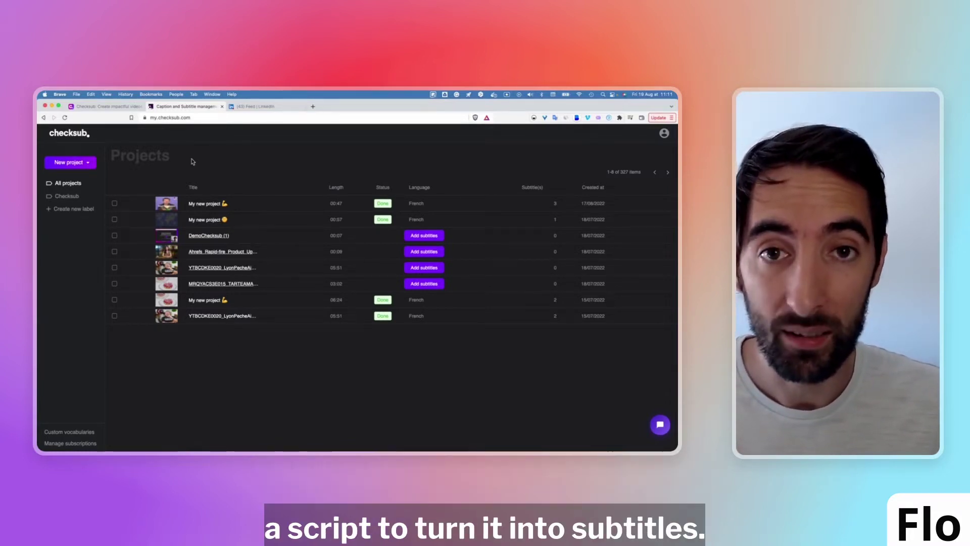
left_click(72, 164)
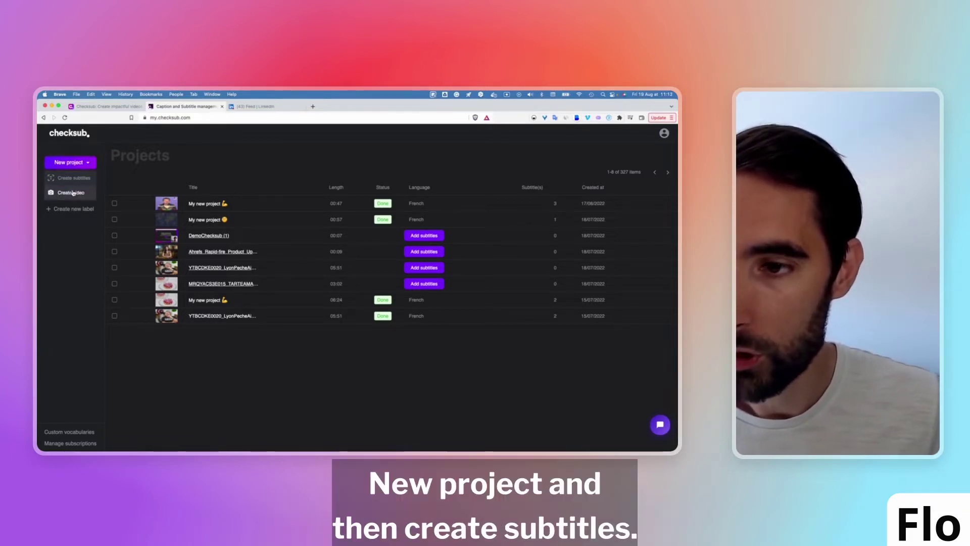
Step: Choose Create subtitles and upload '13 - Comment traduire une vidéo Youtube.mp4' from the computer
left_click(73, 178)
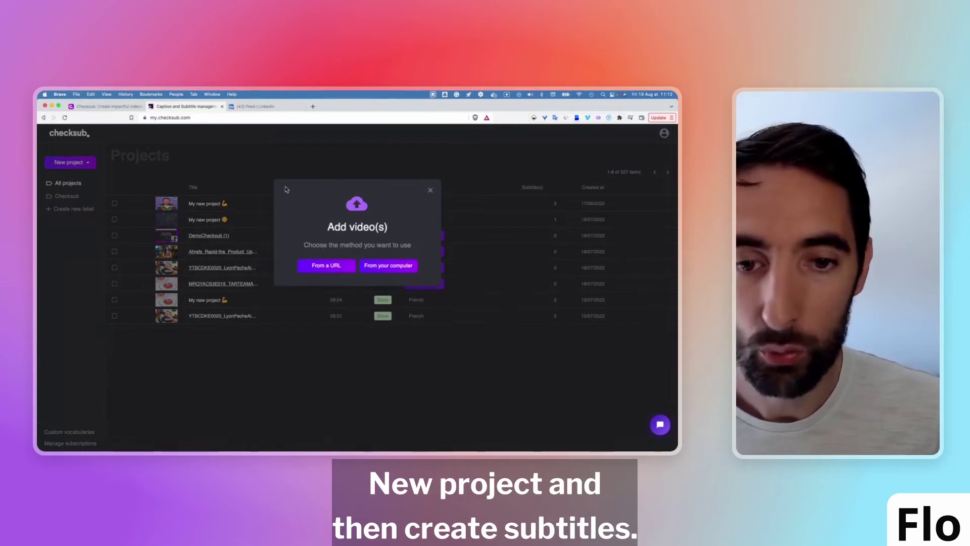
left_click(379, 267)
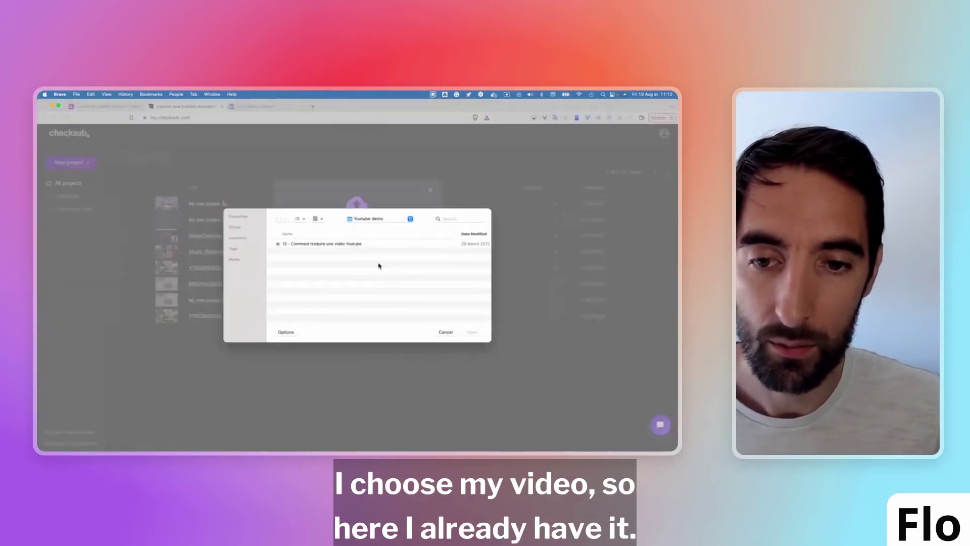
double_click(340, 244)
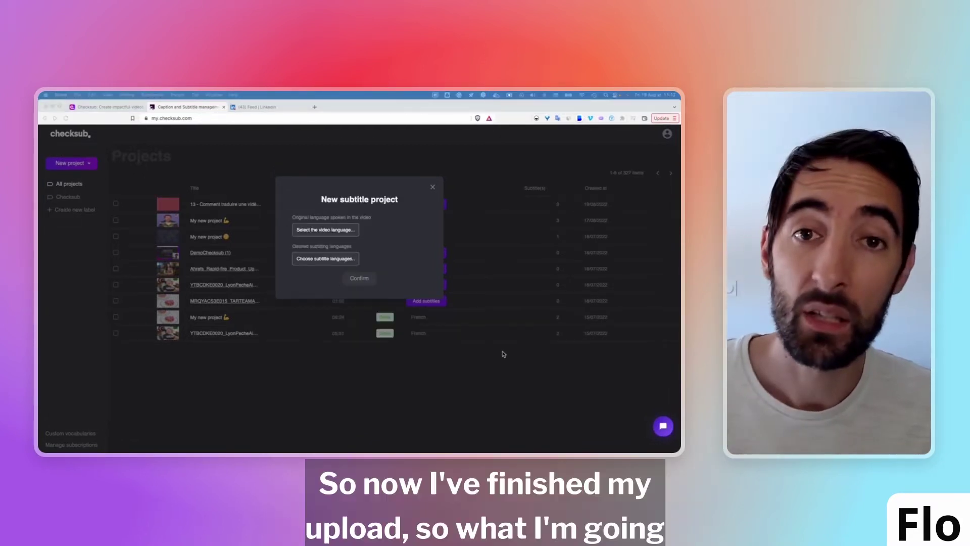
Step: Set the video language to French and the subtitling method to Upload a script
left_click(338, 233)
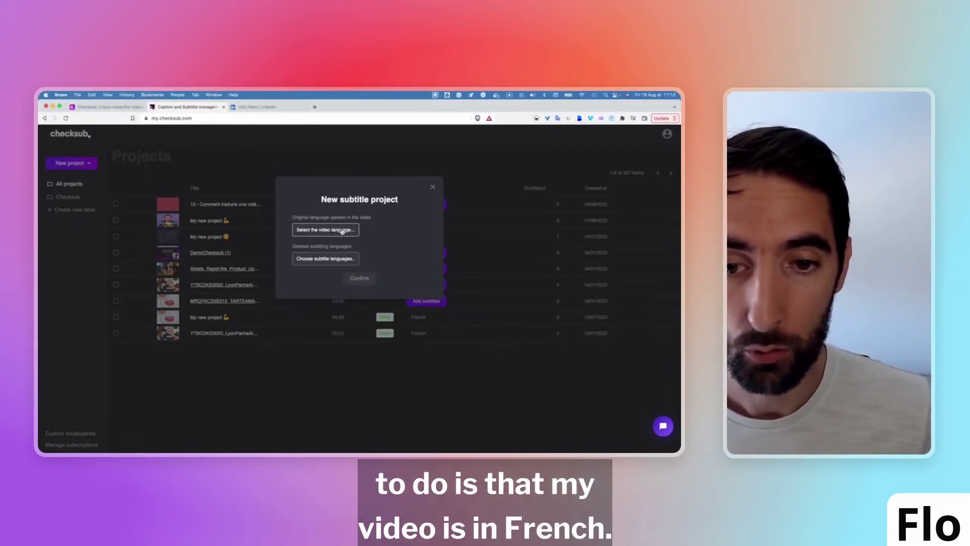
left_click(314, 311)
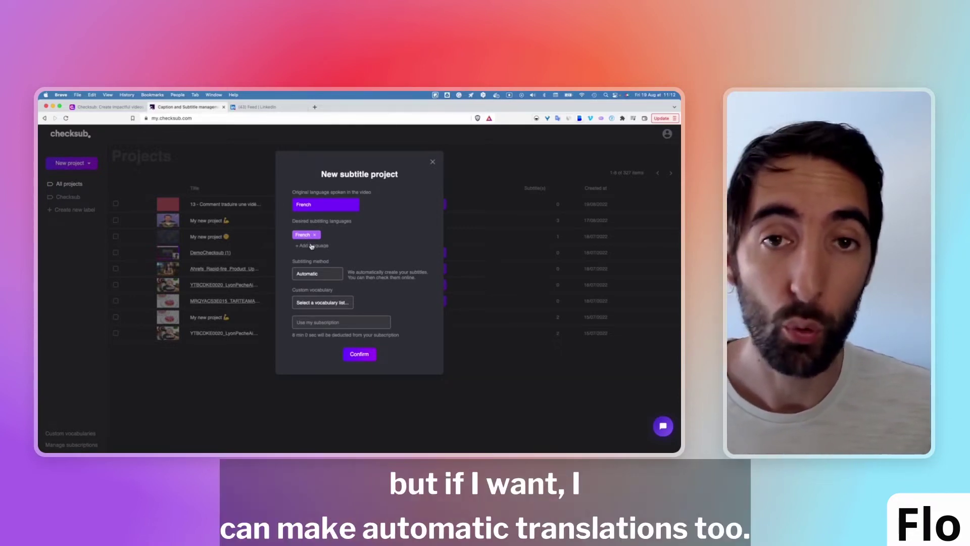
left_click(325, 275)
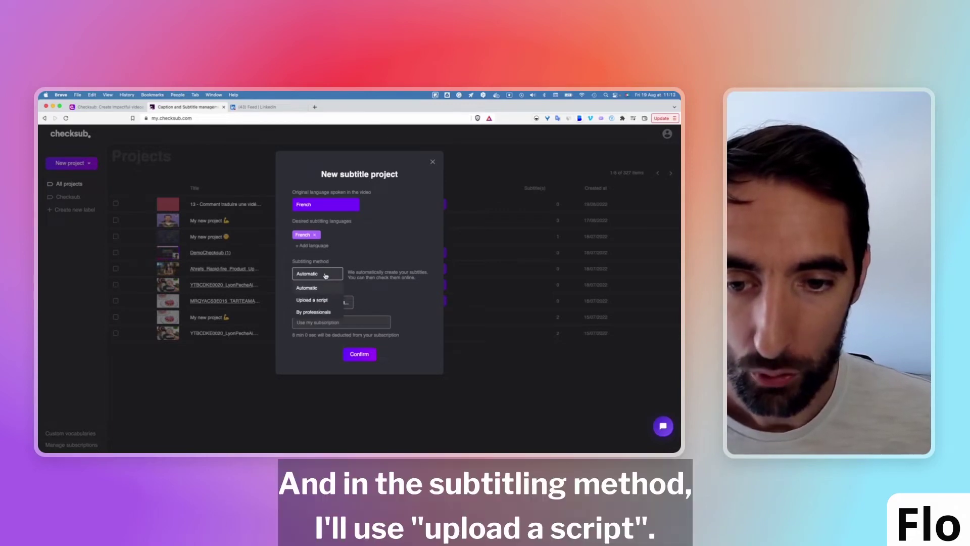
left_click(317, 300)
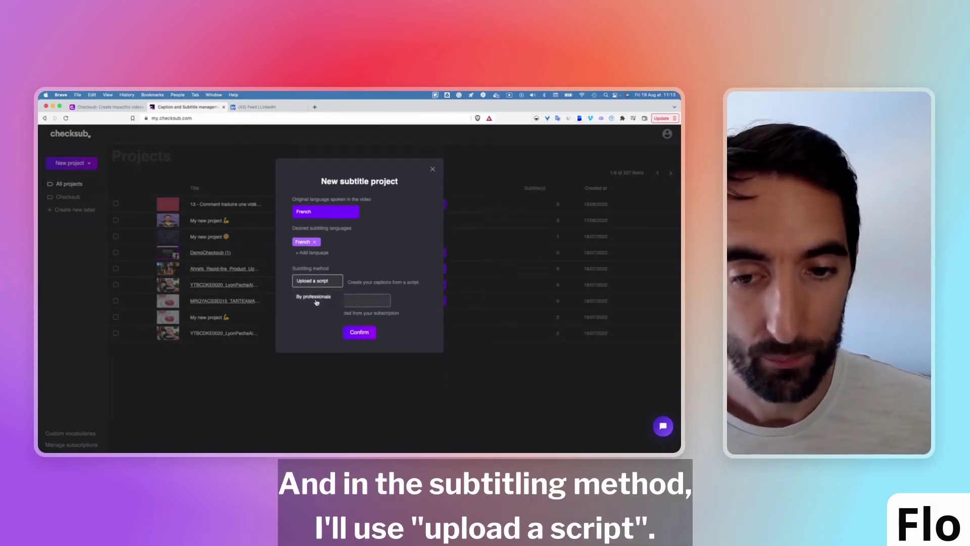
Step: Confirm the project settings and select the whole French script in Sublime Text
left_click(360, 333)
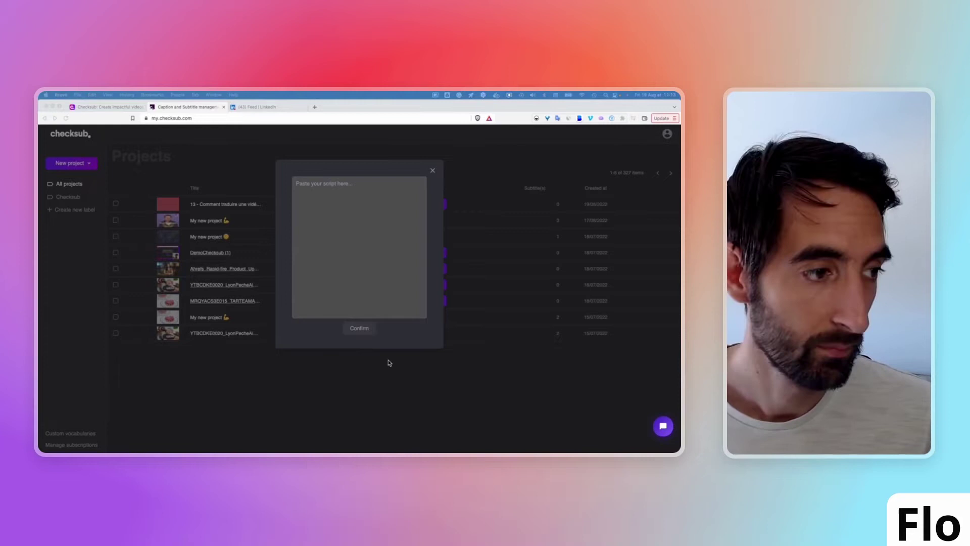
key("super+Tab")
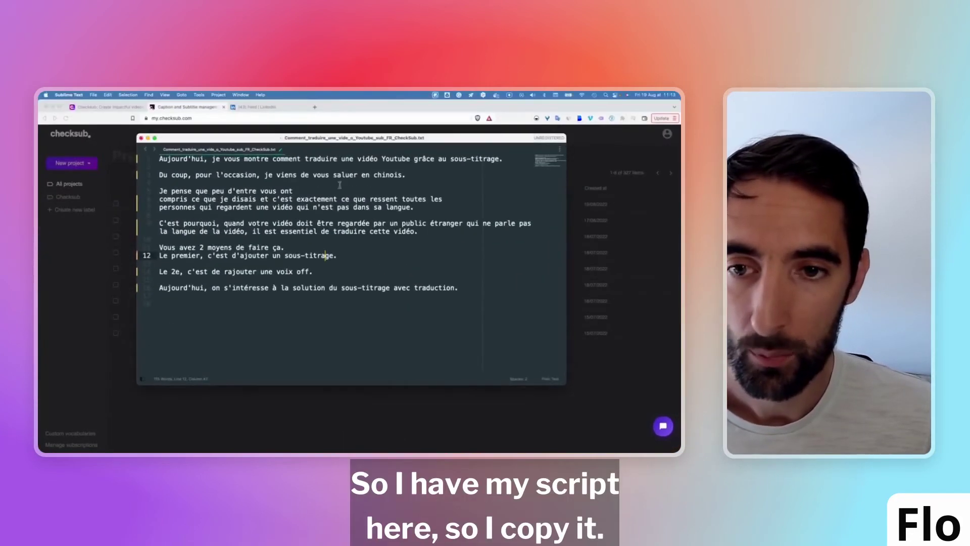
key("super+a")
key("super+c")
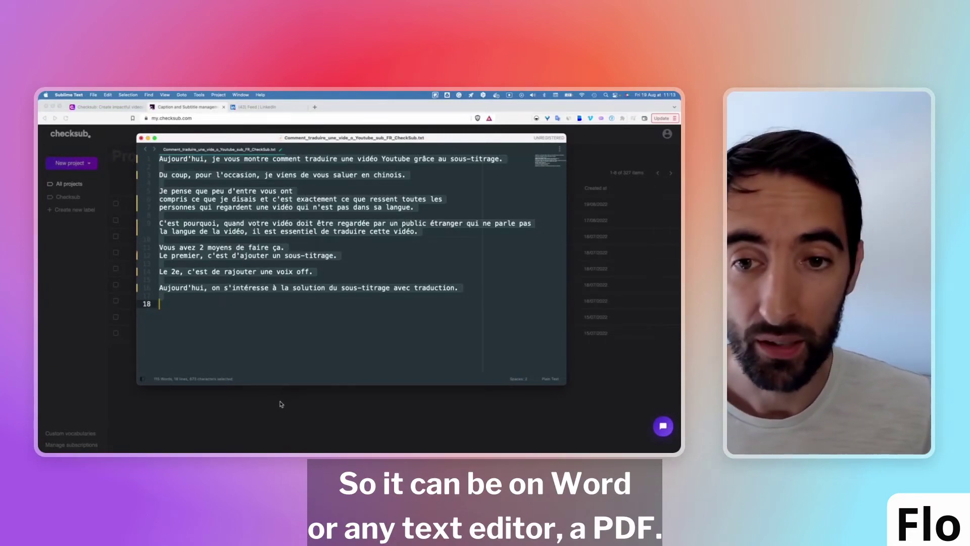
Step: Paste the copied French script into the 'Paste your script here' box
left_click(282, 404)
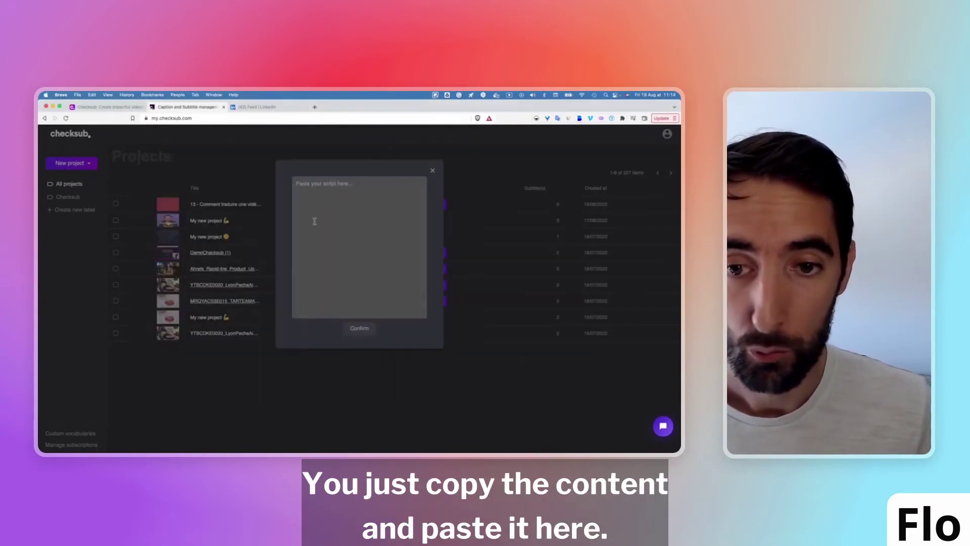
key("super+v")
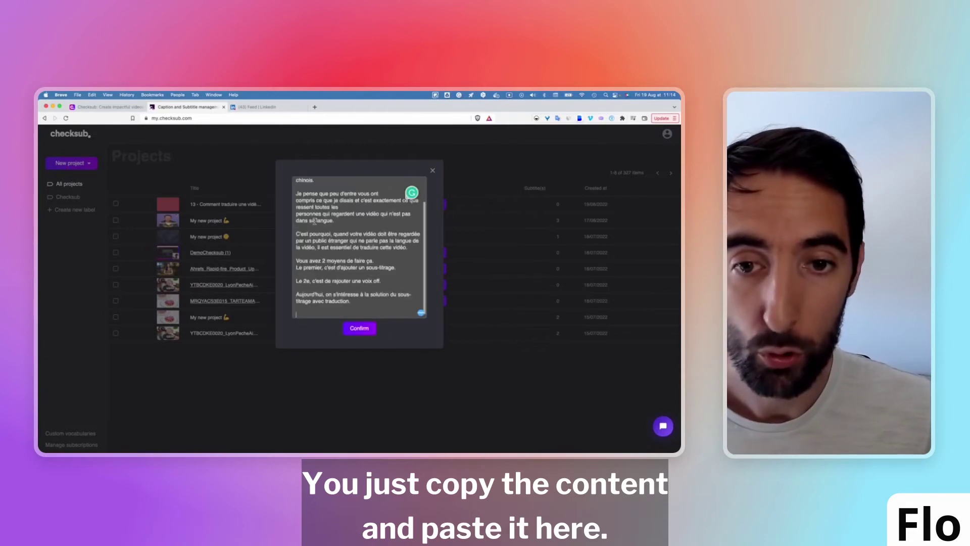
scroll(333, 193, "up", 5)
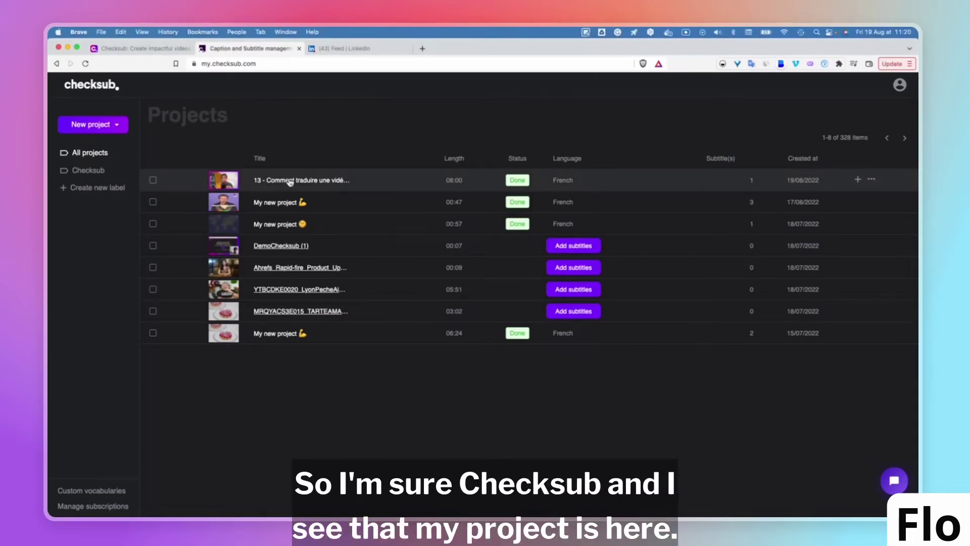
Step: Open the '13 - Comment traduire une vidéo' French subtitles and play the synced video briefly
left_click(290, 182)
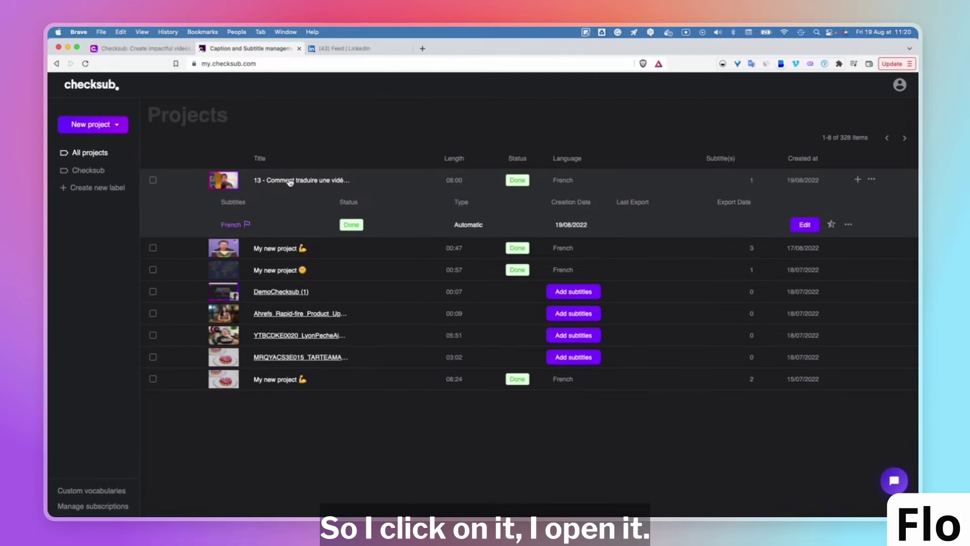
left_click(228, 226)
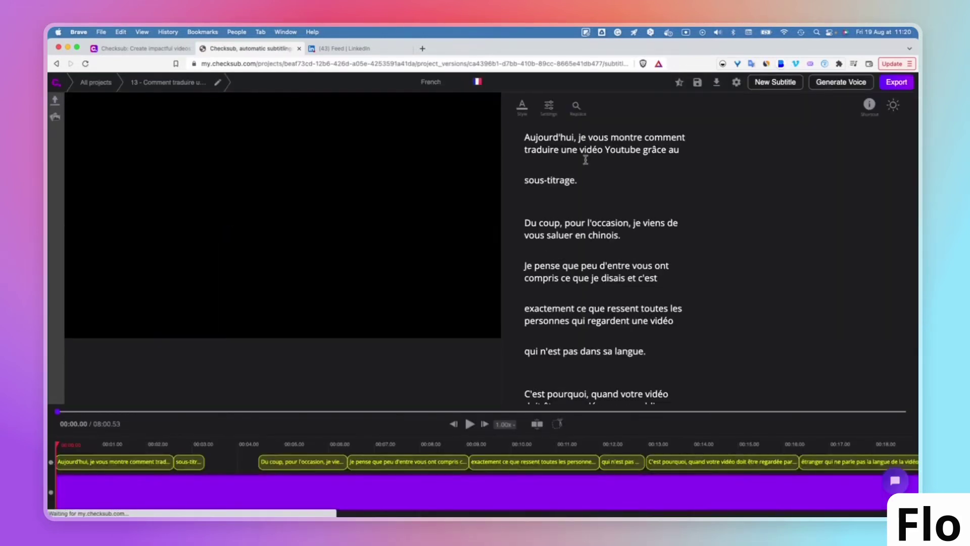
scroll(639, 334, "down", 6)
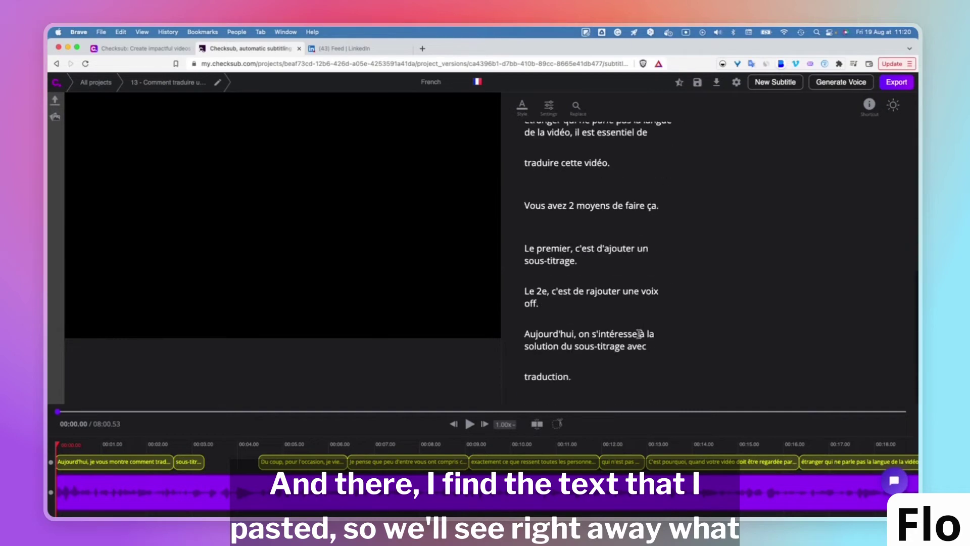
scroll(639, 334, "up", 6)
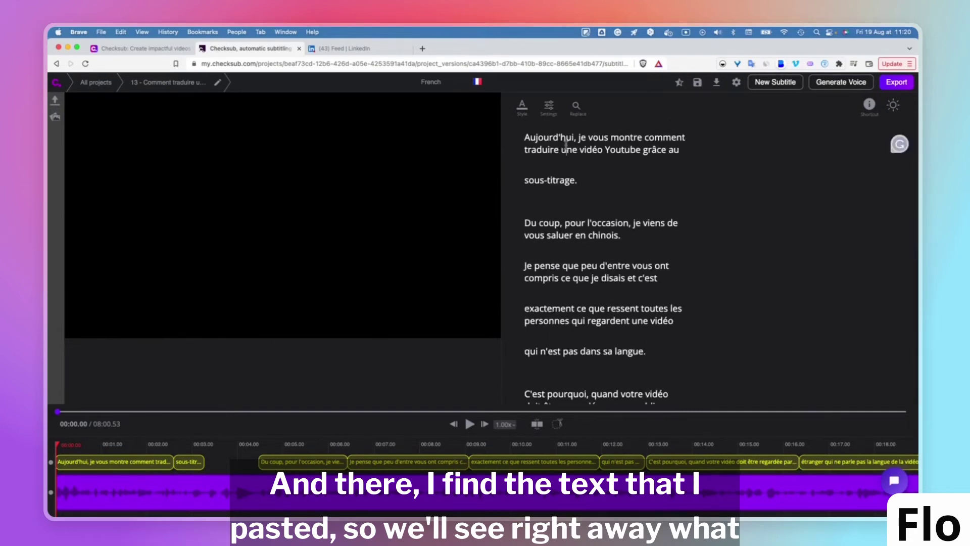
key("space")
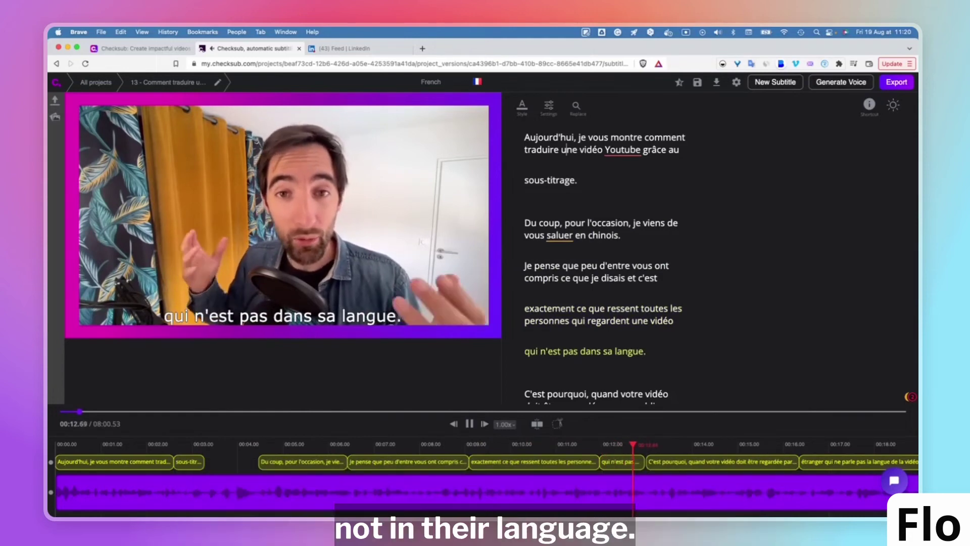
key("space")
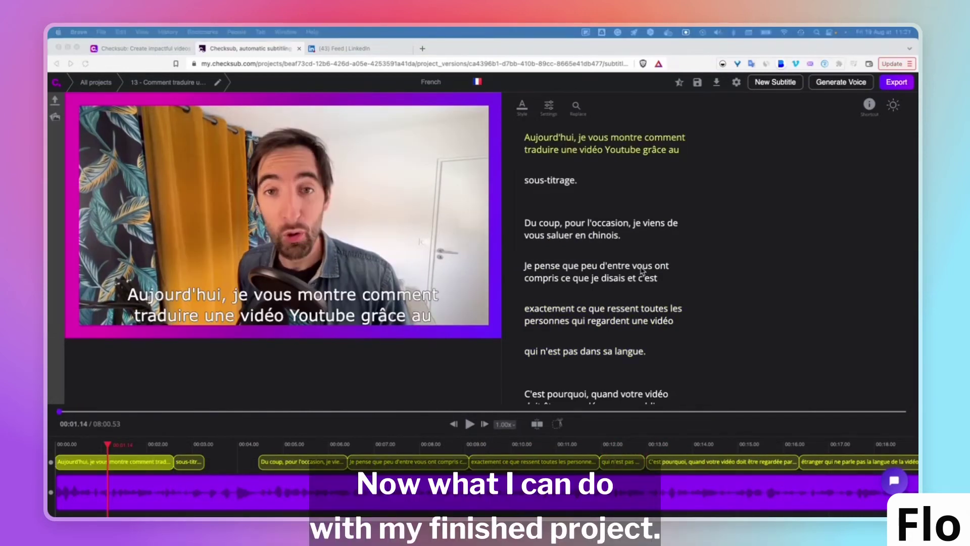
Step: Look over the download formats and Style panel, then bring up the Mp4 1080 video export settings
left_click(652, 160)
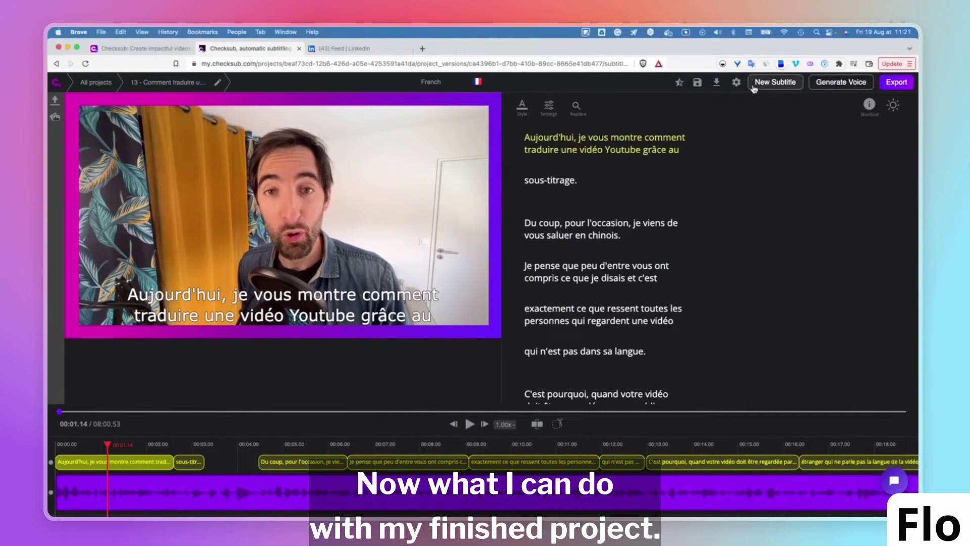
left_click(716, 81)
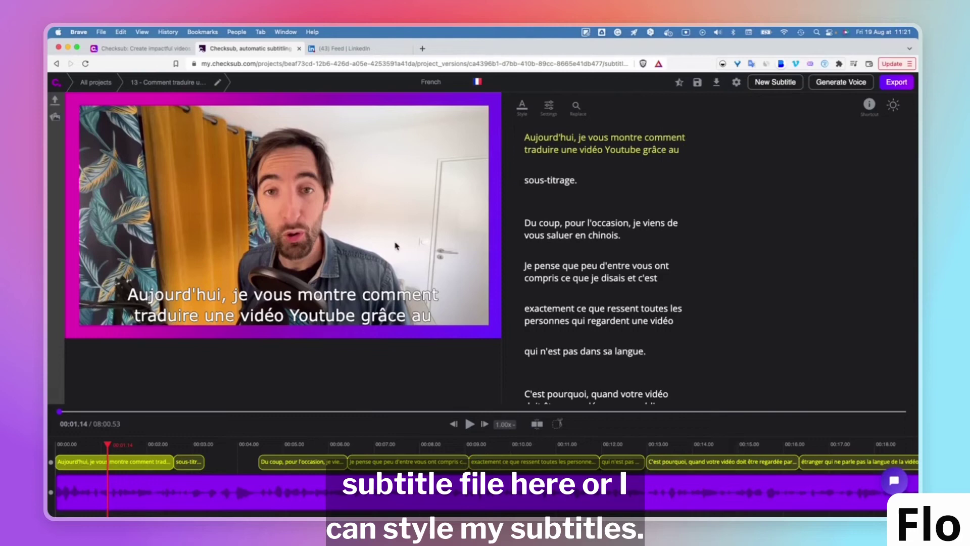
left_click(363, 303)
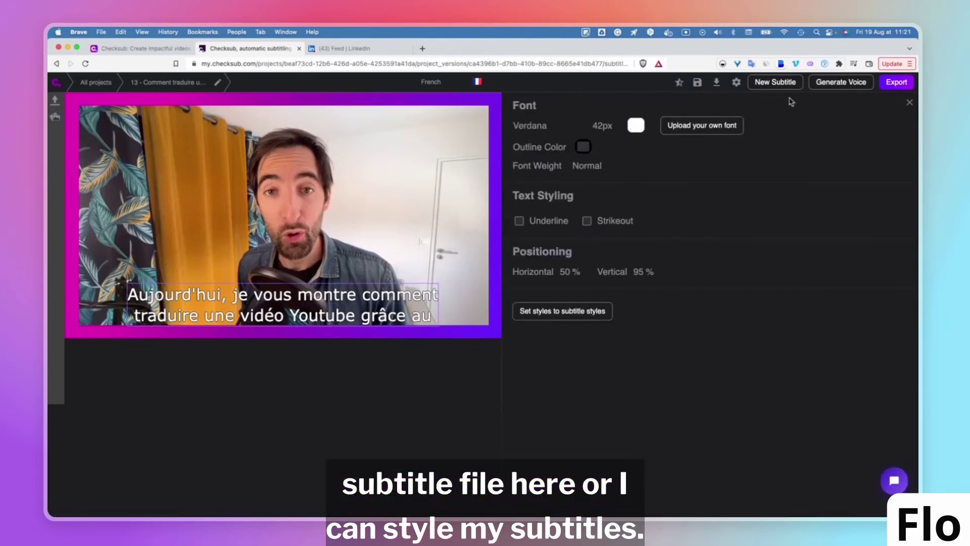
left_click(911, 102)
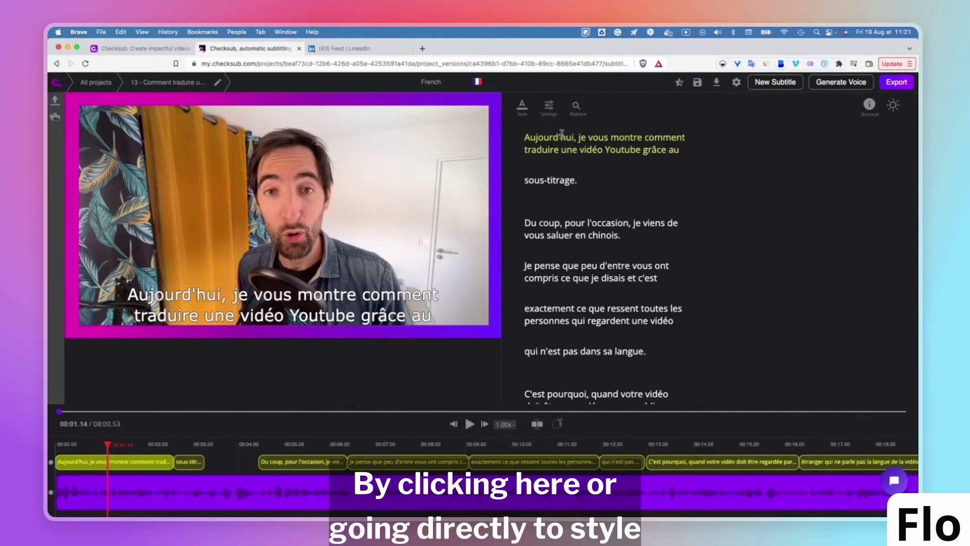
left_click(521, 107)
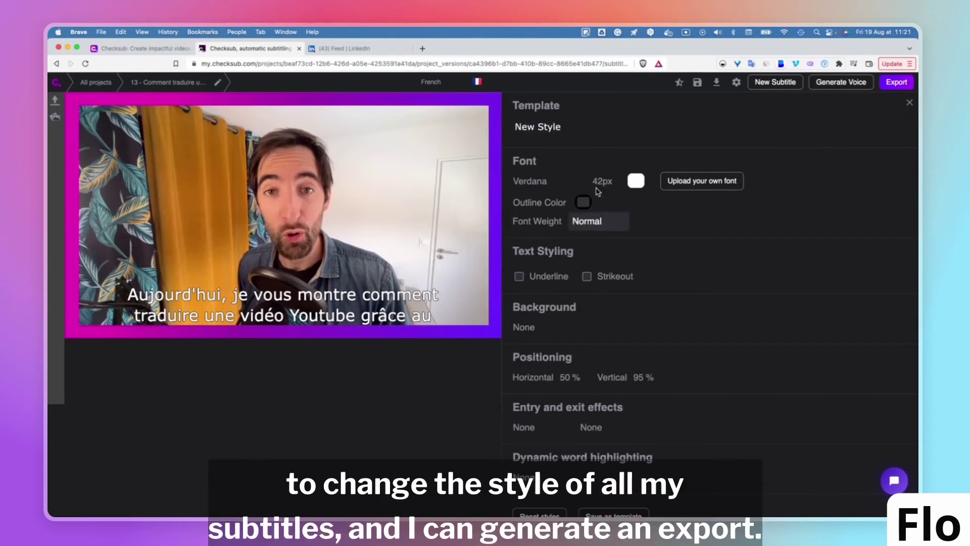
left_click(908, 104)
left_click(899, 83)
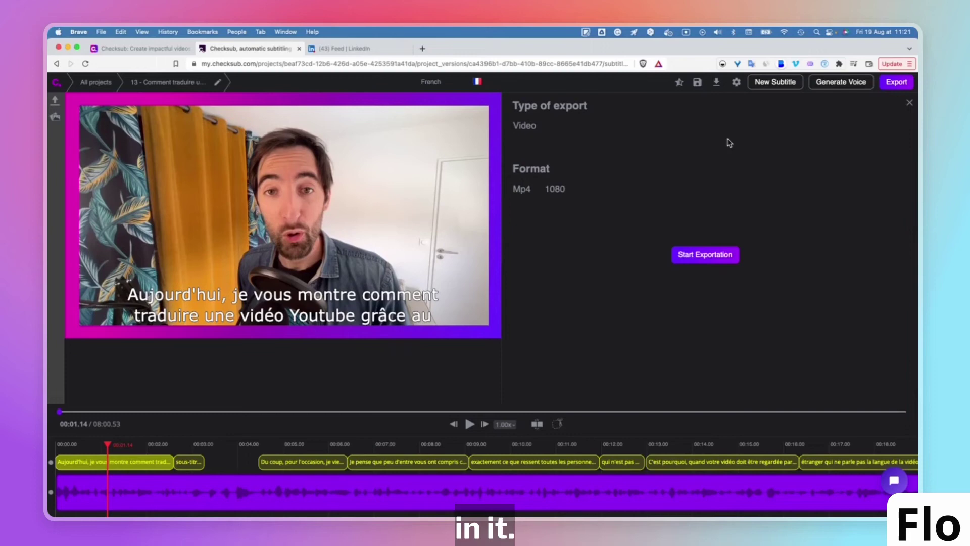
Step: Dismiss the export panel to return to the French subtitle list
left_click(910, 103)
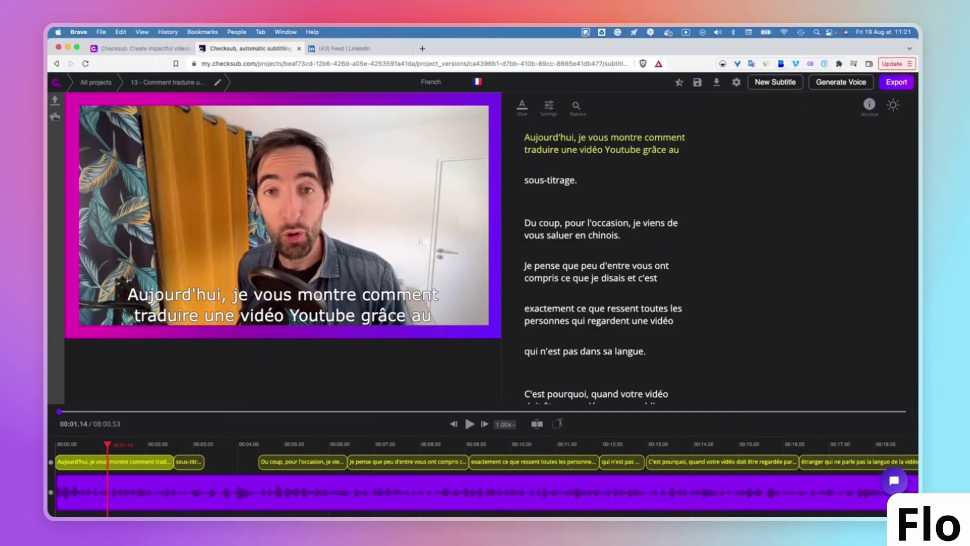